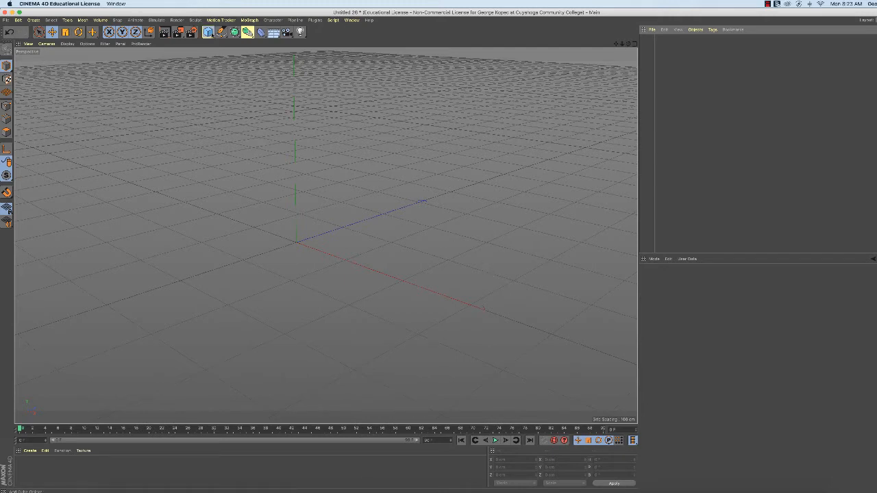
# Add a cube with its fillet enabled and display its mesh lines over the shading.
pyautogui.click(208, 31)
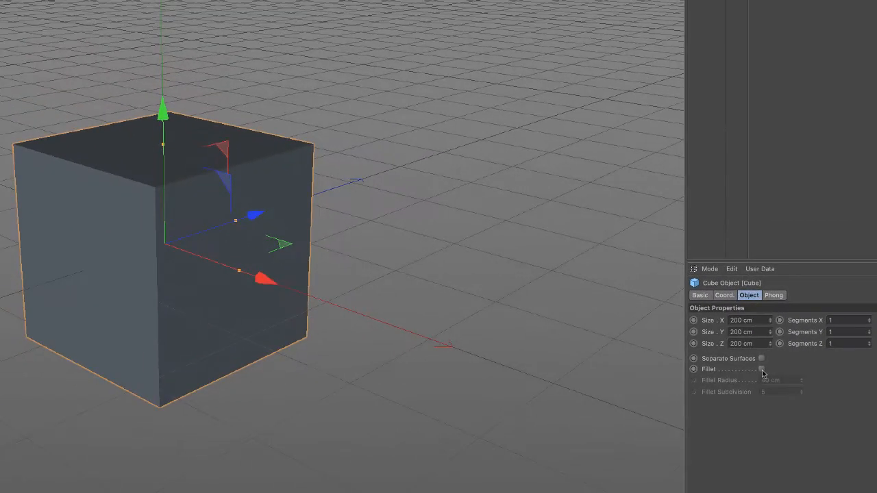
pyautogui.click(762, 369)
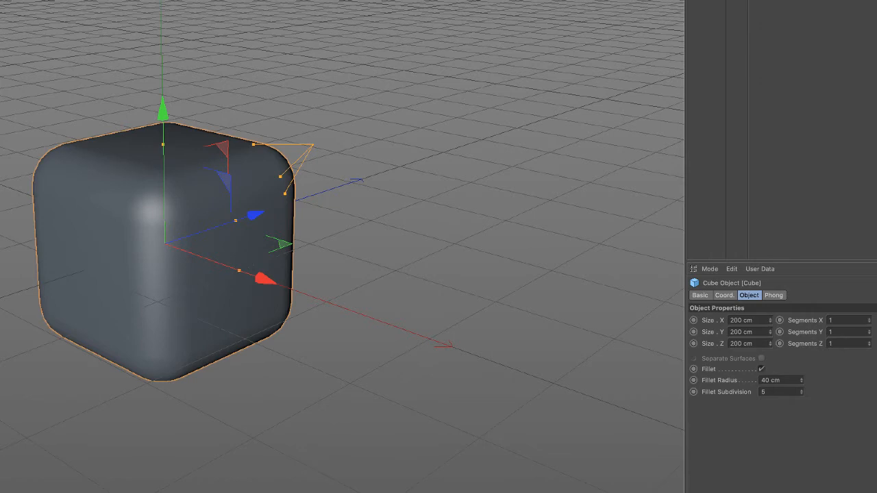
pyautogui.press('n')
pyautogui.press('b')
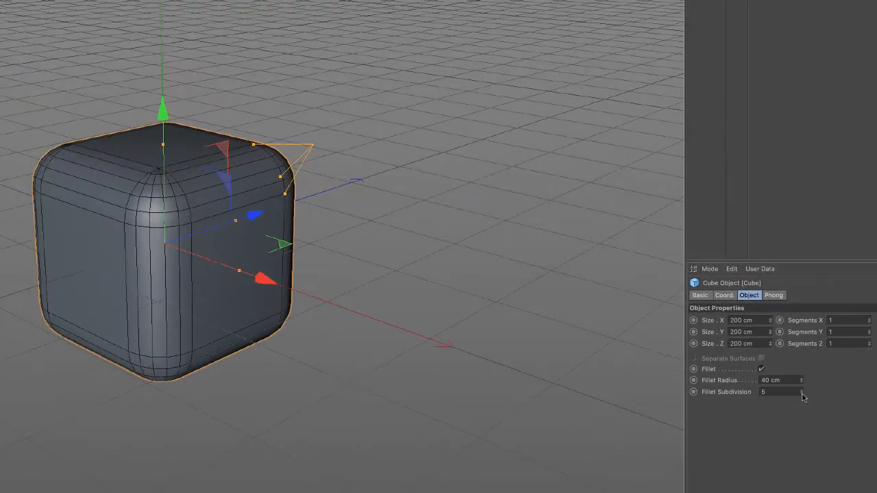
# Reduce the cube's fillet subdivision to 1.
pyautogui.click(802, 395)
pyautogui.click(802, 394)
pyautogui.click(802, 394)
pyautogui.click(802, 394)
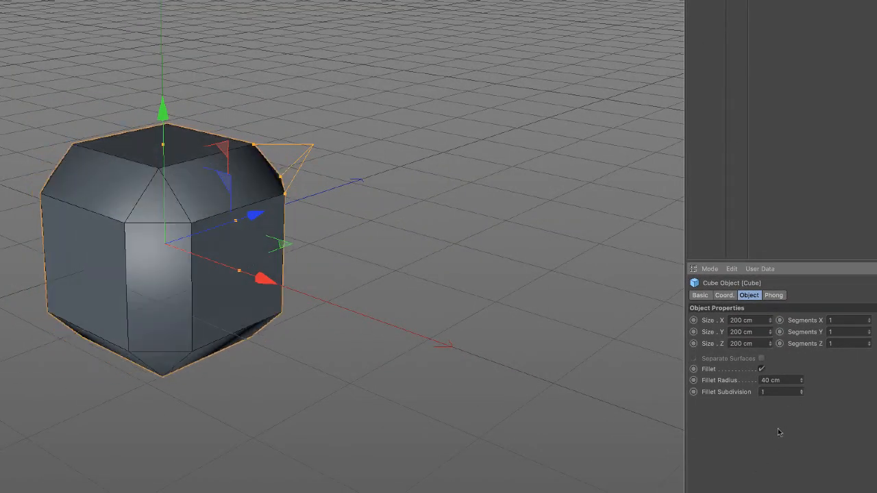
# Raise the cube's fillet subdivision step by step to 11.
pyautogui.click(803, 390)
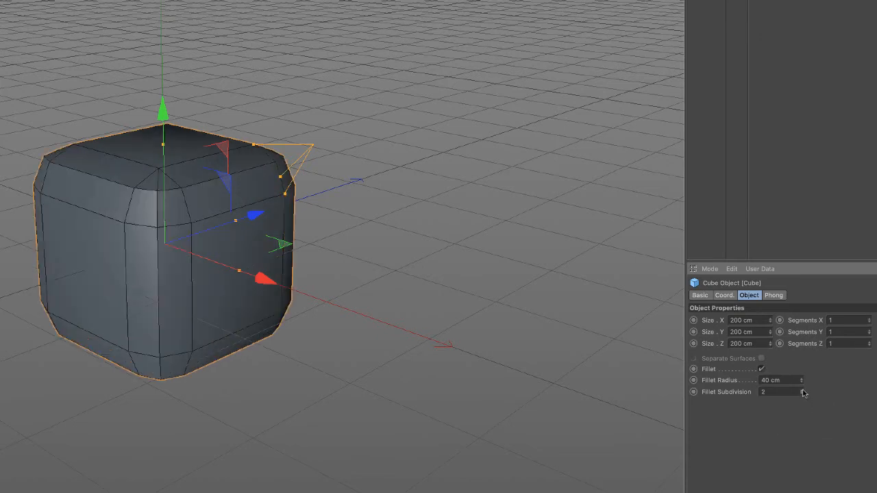
pyautogui.click(803, 391)
pyautogui.click(803, 391)
pyautogui.click(804, 391)
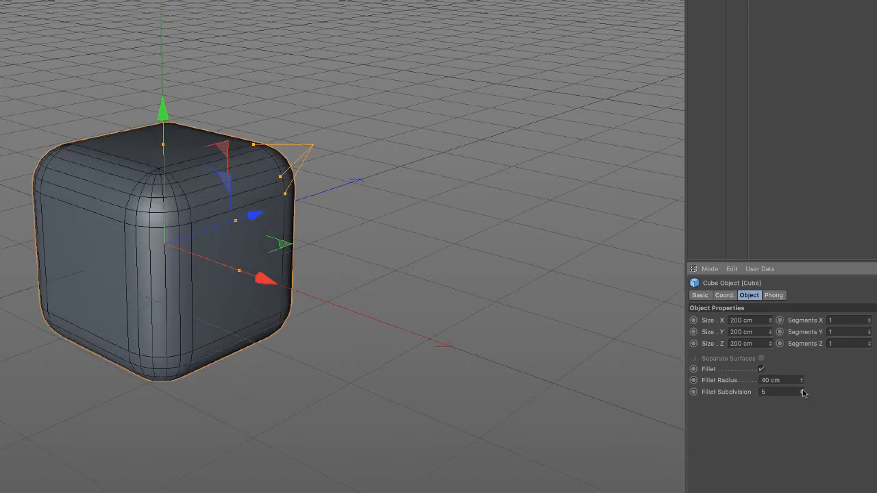
pyautogui.click(803, 390)
pyautogui.click(803, 390)
pyautogui.click(803, 391)
pyautogui.click(803, 390)
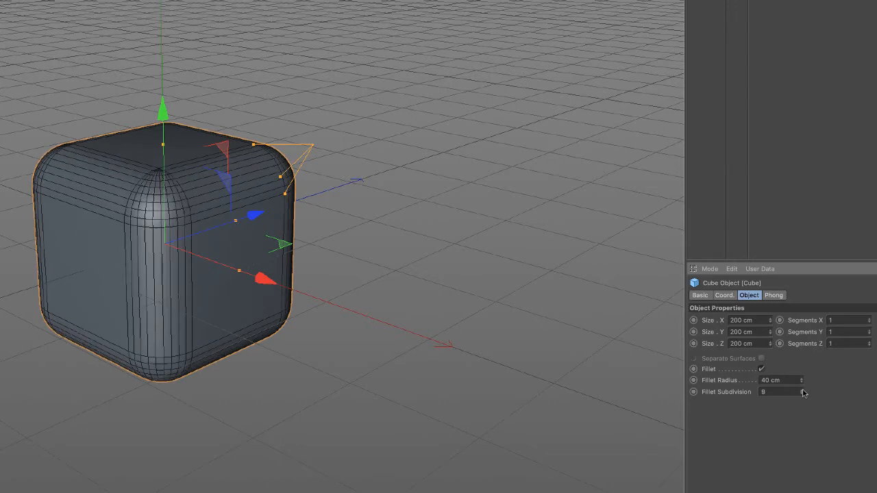
pyautogui.click(803, 391)
pyautogui.click(803, 391)
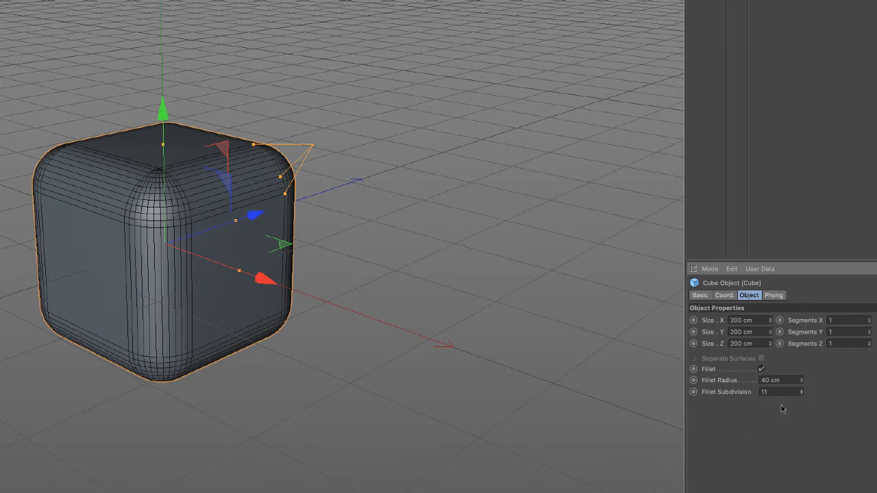
# Bring the cube's fillet subdivision back down to 5.
pyautogui.click(801, 394)
pyautogui.click(801, 394)
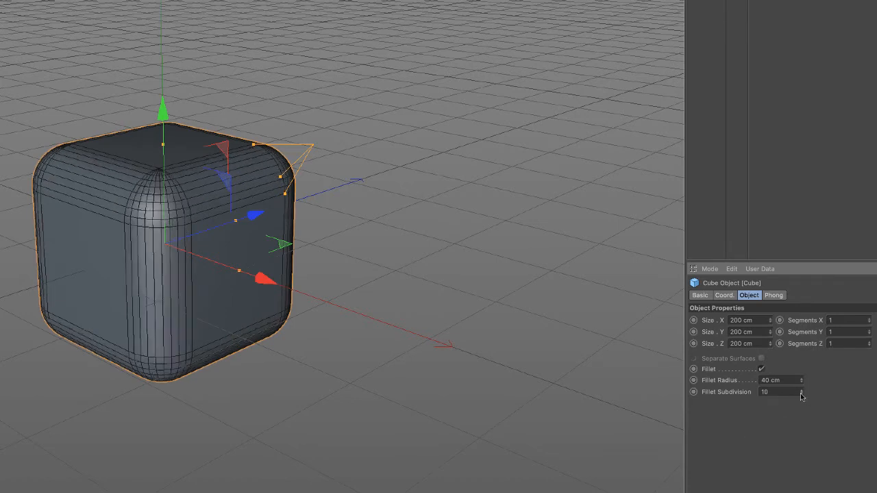
pyautogui.click(801, 394)
pyautogui.click(801, 394)
pyautogui.click(801, 394)
pyautogui.click(801, 394)
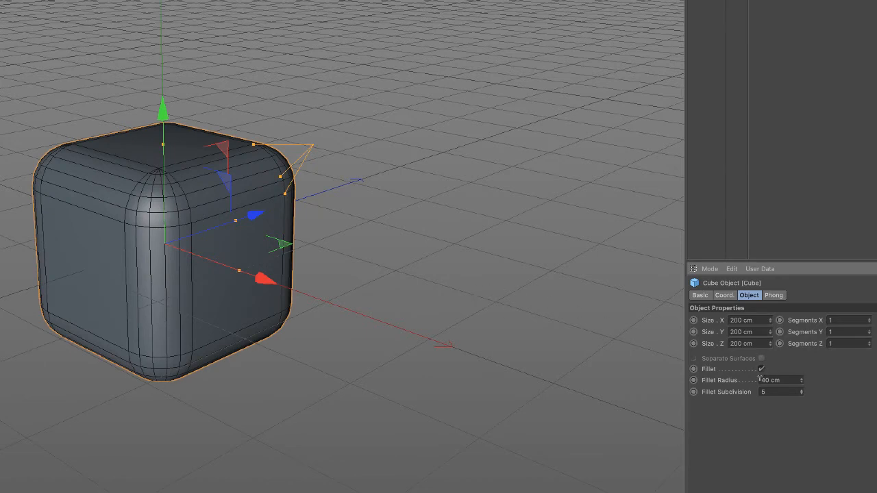
# Lower the cube's fillet radius step by step to 8 cm.
pyautogui.click(804, 385)
pyautogui.click(804, 385)
pyautogui.click(804, 384)
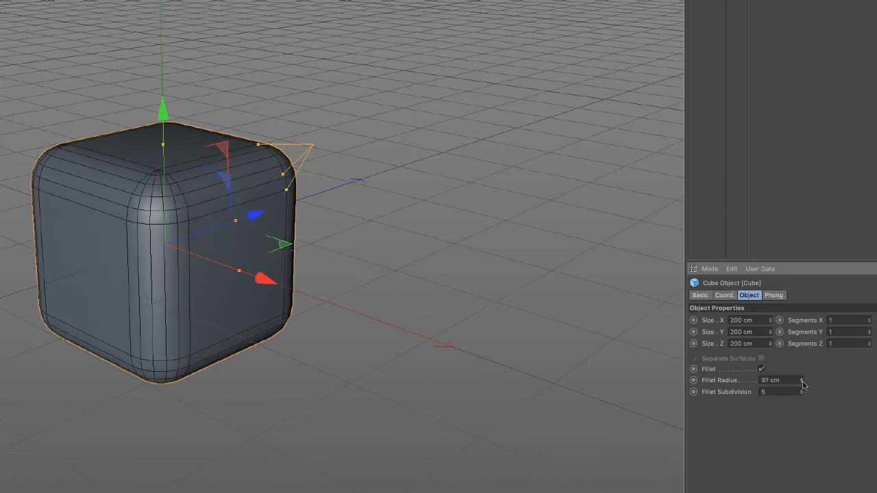
pyautogui.click(804, 385)
pyautogui.click(804, 385)
pyautogui.click(804, 384)
pyautogui.click(804, 384)
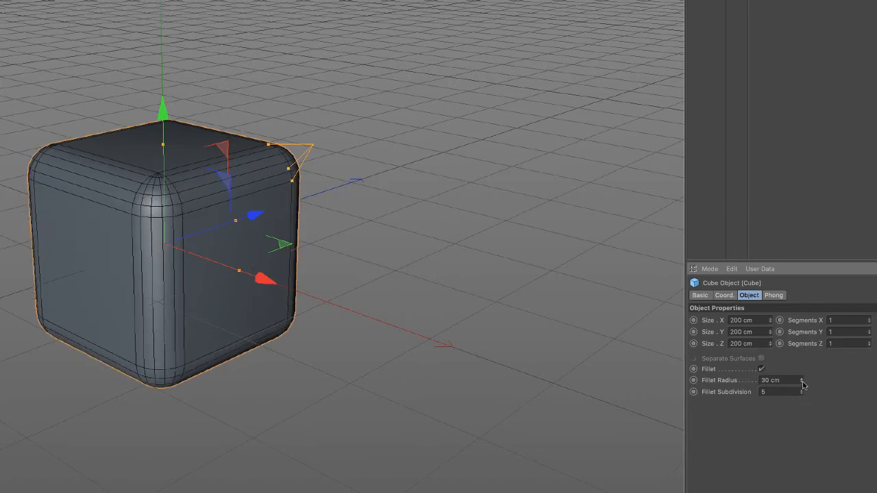
pyautogui.click(804, 385)
pyautogui.click(804, 384)
pyautogui.click(803, 384)
pyautogui.click(804, 384)
pyautogui.click(804, 384)
pyautogui.click(804, 384)
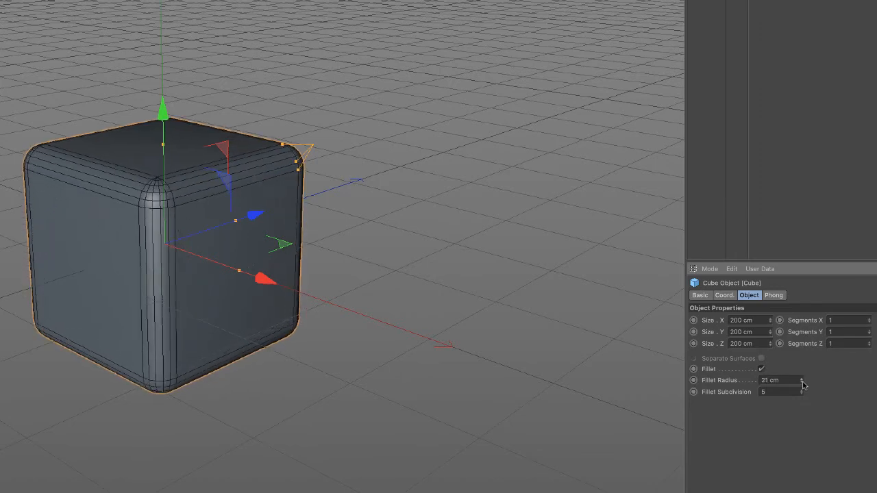
pyautogui.click(804, 384)
pyautogui.click(804, 384)
pyautogui.click(804, 384)
pyautogui.click(804, 384)
pyautogui.click(804, 385)
pyautogui.click(804, 384)
pyautogui.click(804, 385)
pyautogui.click(804, 384)
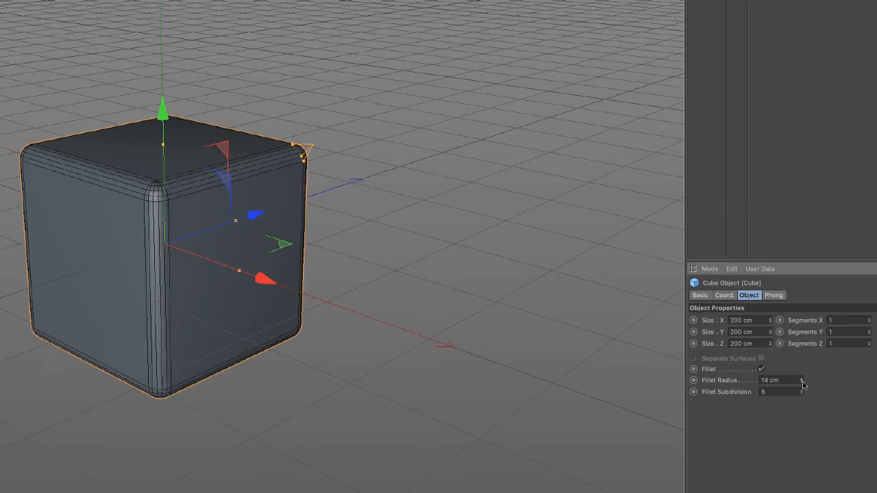
pyautogui.click(804, 385)
pyautogui.click(804, 385)
pyautogui.click(803, 385)
pyautogui.click(804, 385)
pyautogui.click(804, 385)
pyautogui.click(804, 384)
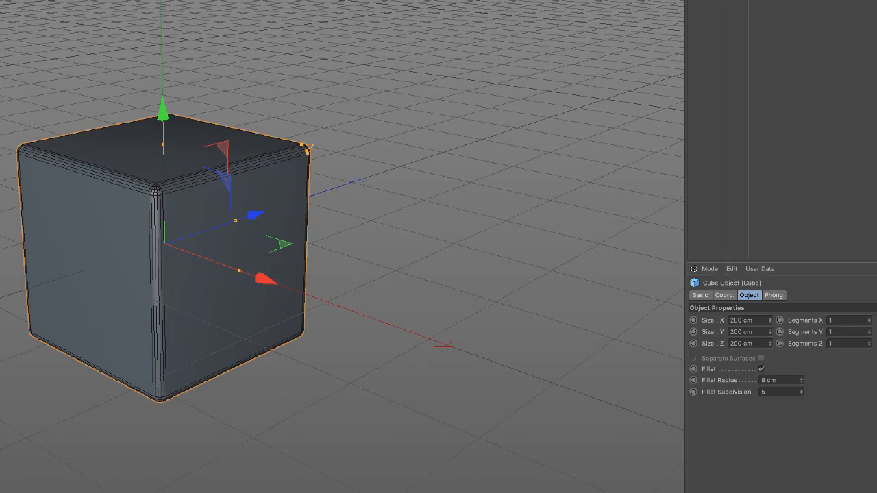
# Hide the mesh lines by switching to plain Gouraud shading, and set the cube's fillet radius to 0.5 cm.
pyautogui.press('n')
pyautogui.press('a')
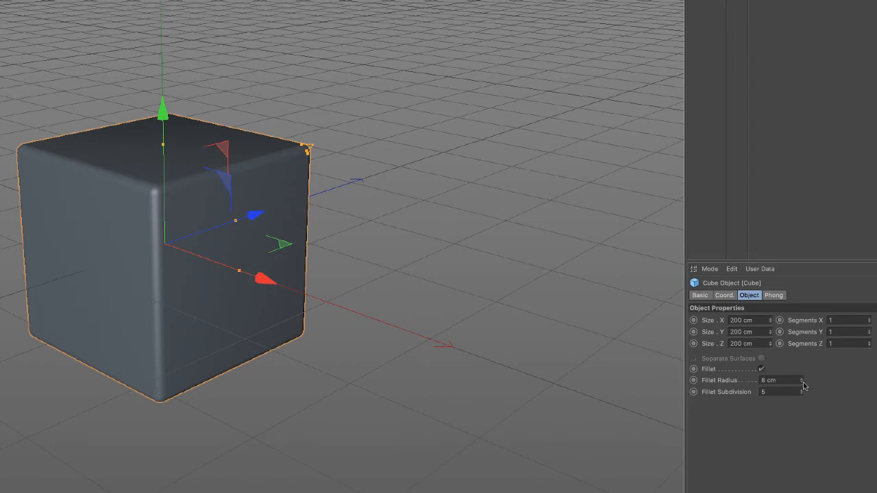
pyautogui.doubleClick(769, 381)
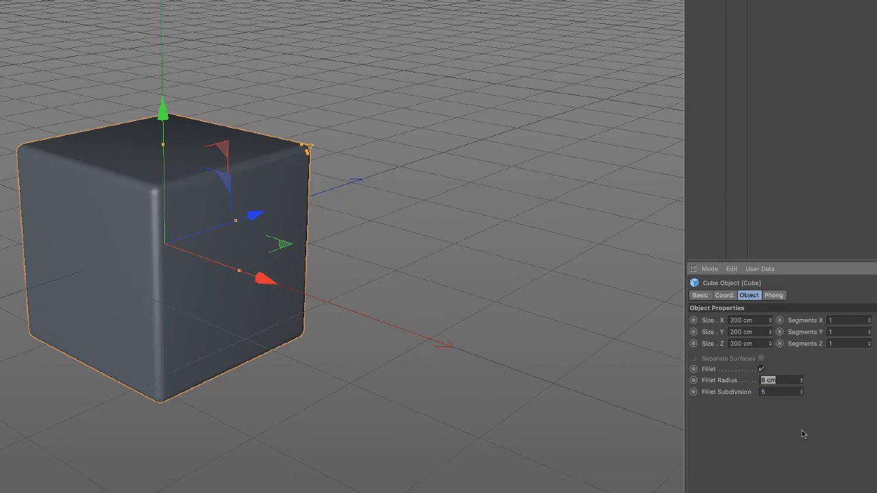
pyautogui.write('.5')
pyautogui.press('Return')
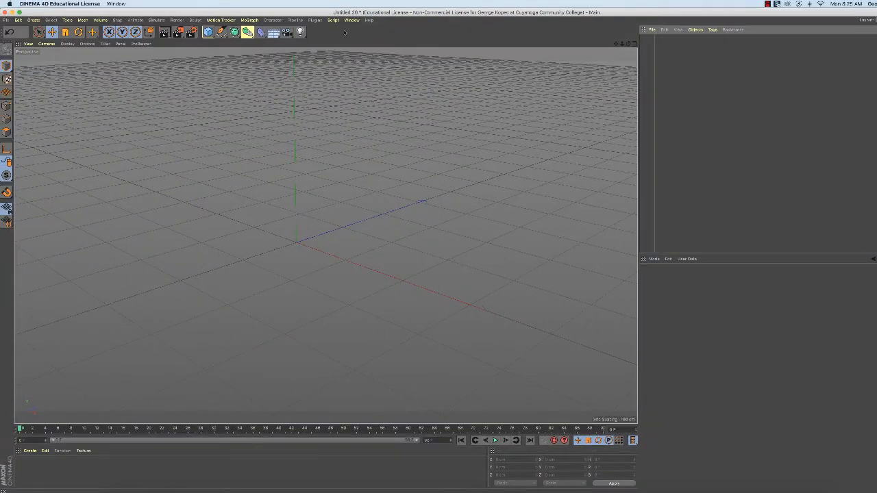
# Add a cylinder primitive and enable the fillet on its caps.
pyautogui.click(208, 32)
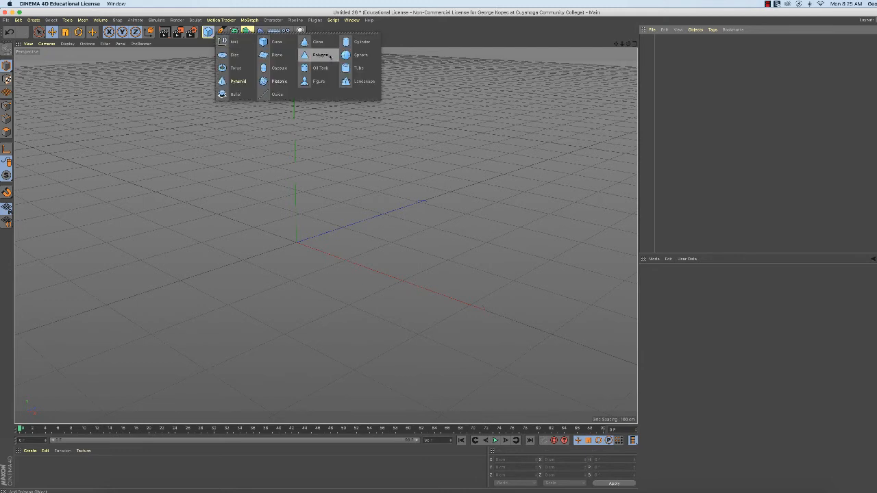
pyautogui.click(355, 44)
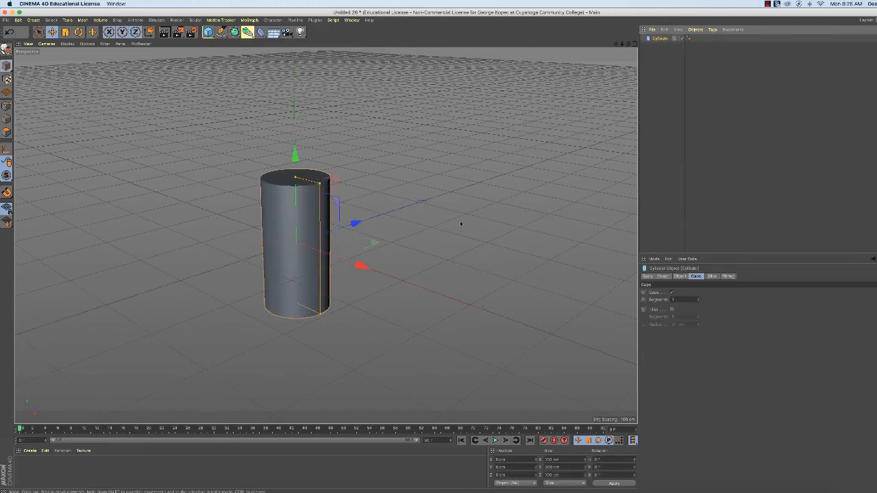
pyautogui.click(680, 277)
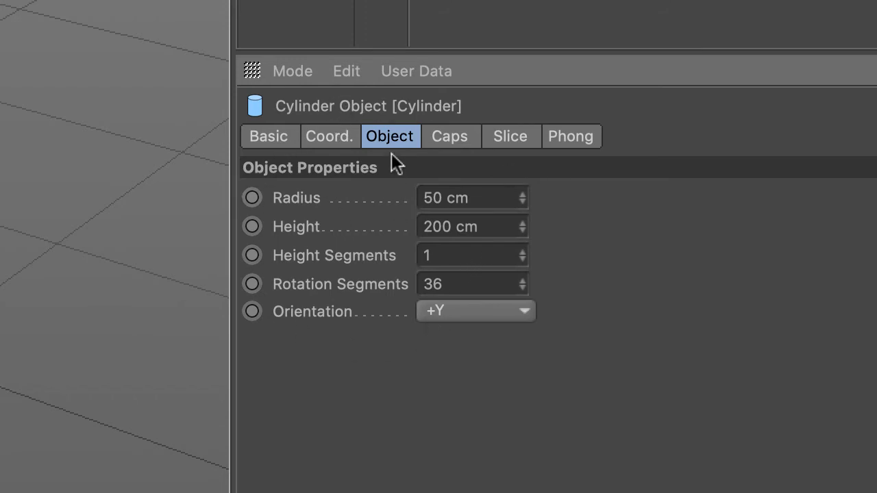
pyautogui.click(452, 136)
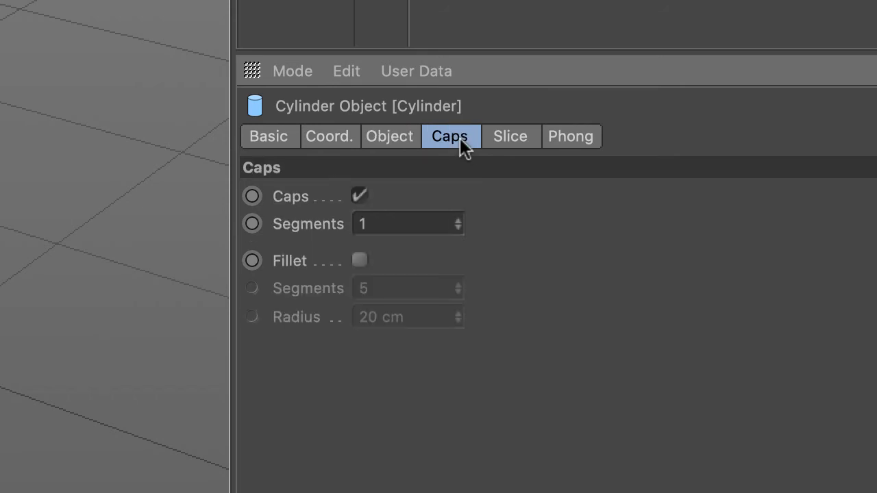
pyautogui.click(359, 260)
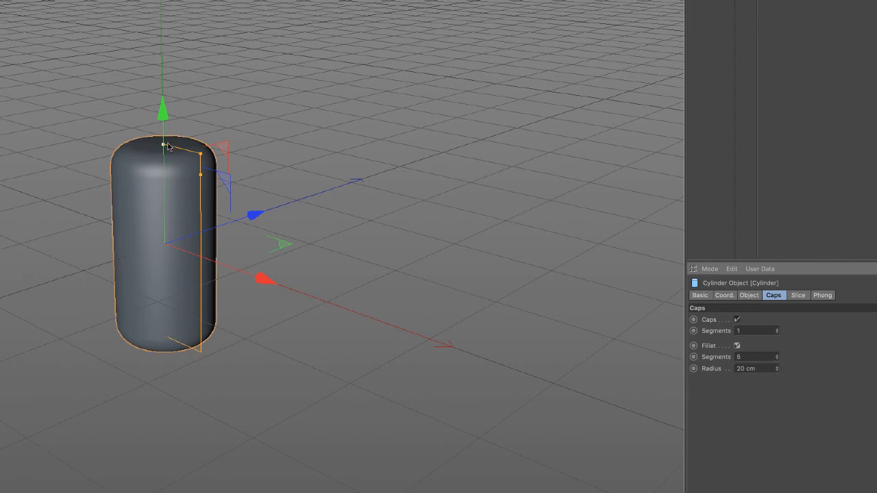
# Widen the cylinder's radius and reduce its height to shape it into a low, flat disc with rounded edges.
pyautogui.moveTo(203, 157); pyautogui.dragTo(277, 178)
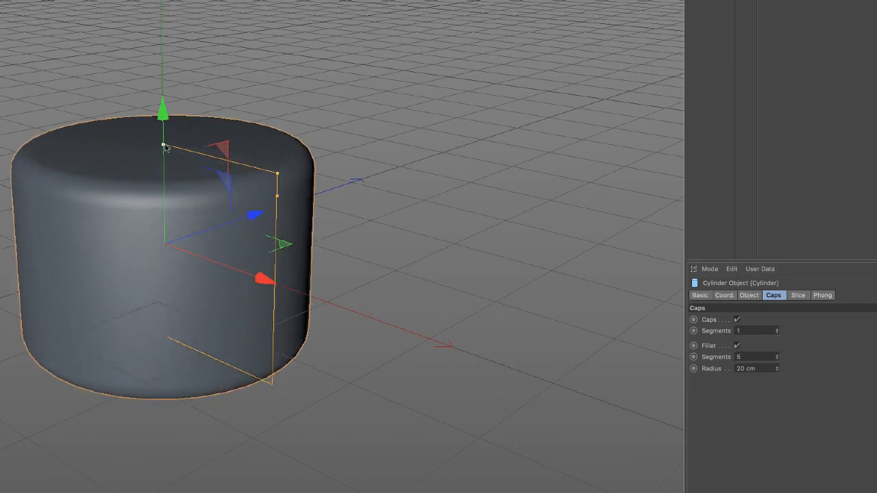
pyautogui.moveTo(165, 147); pyautogui.dragTo(166, 220)
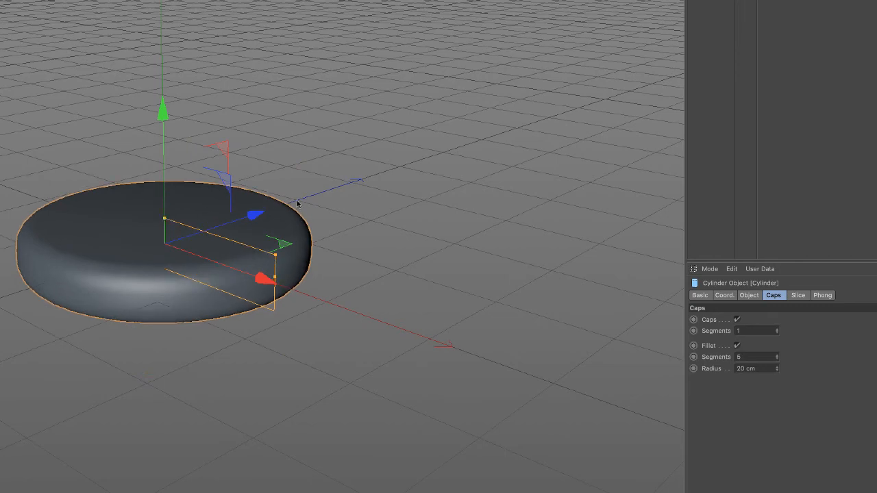
pyautogui.keyDown('alt'); pyautogui.moveTo(341, 232); pyautogui.dragTo(334, 259); pyautogui.keyUp('alt')
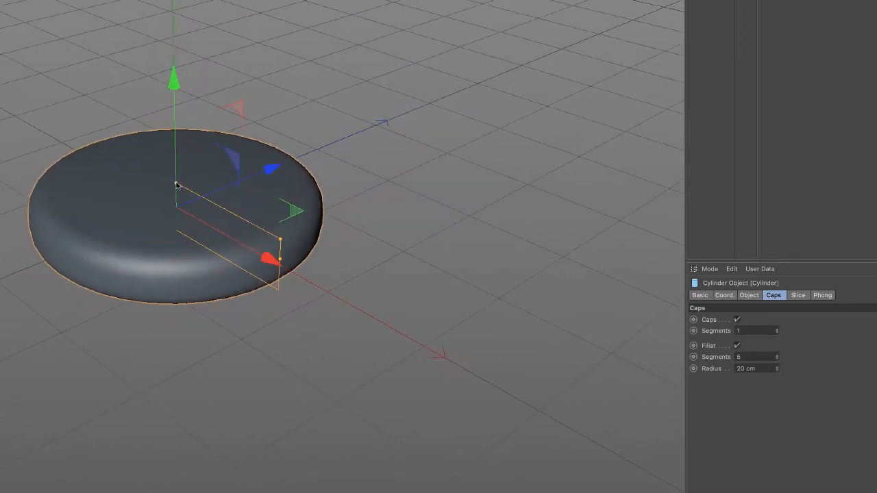
pyautogui.moveTo(176, 185)
pyautogui.mouseDown()
pyautogui.moveTo(176, 102)
pyautogui.moveTo(176, 178)
pyautogui.mouseUp()
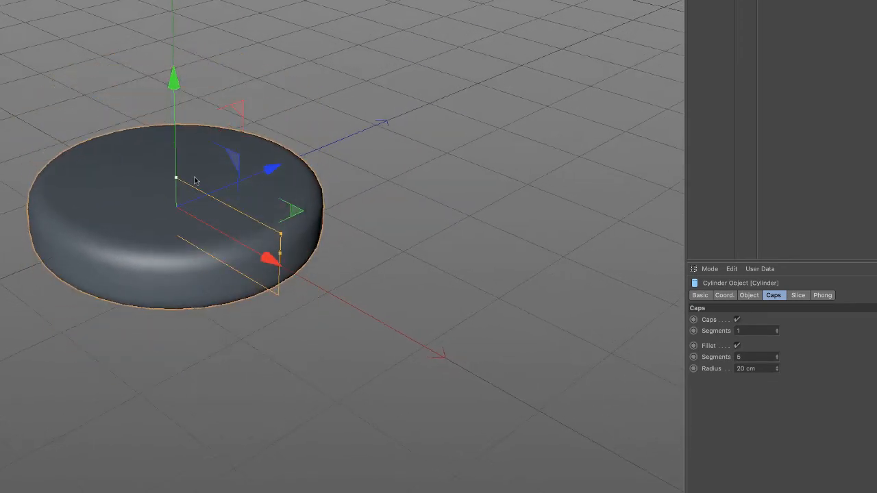
pyautogui.keyDown('alt'); pyautogui.moveTo(329, 226); pyautogui.dragTo(333, 200); pyautogui.keyUp('alt')
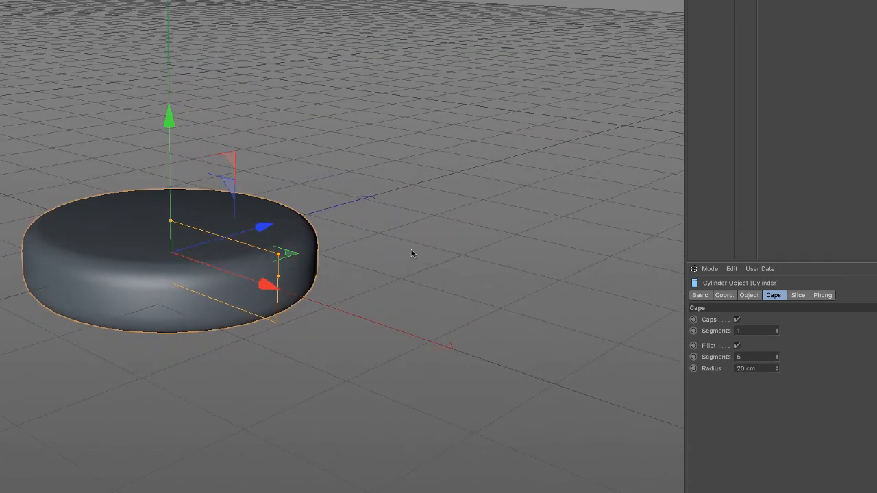
pyautogui.moveTo(171, 224)
pyautogui.mouseDown()
pyautogui.moveTo(168, 102)
pyautogui.moveTo(171, 224)
pyautogui.mouseUp()
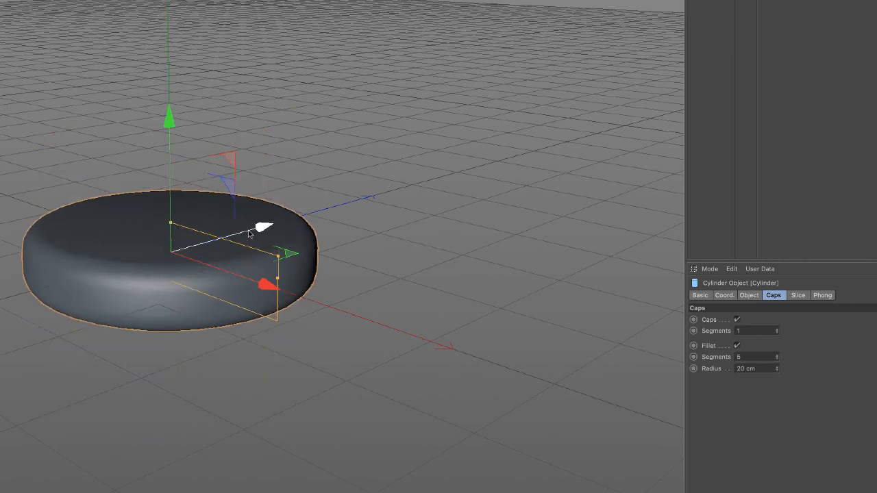